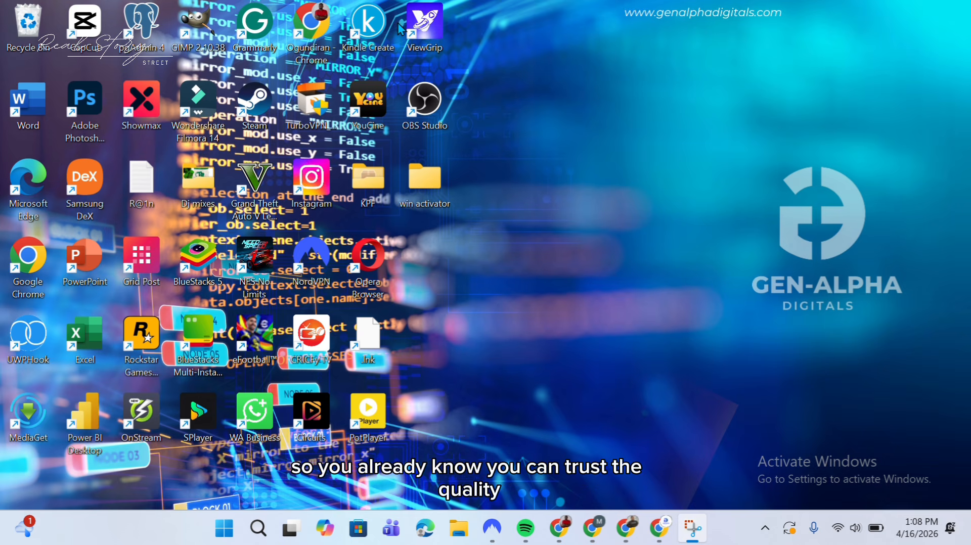
Step: Switch to Chrome and open the site aistudio.google.com
{"action": "left_click", "coordinate": [659, 528]}
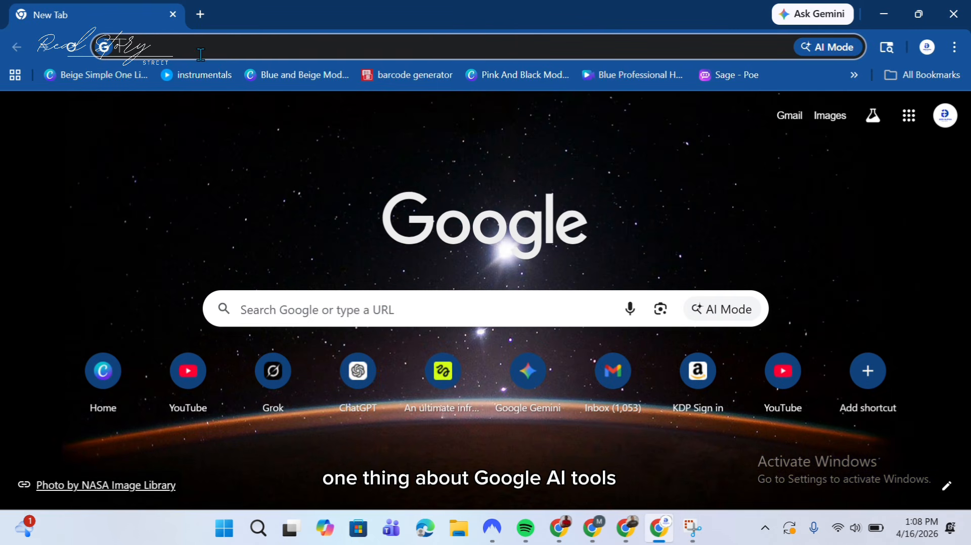
{"action": "type", "text": "ai"}
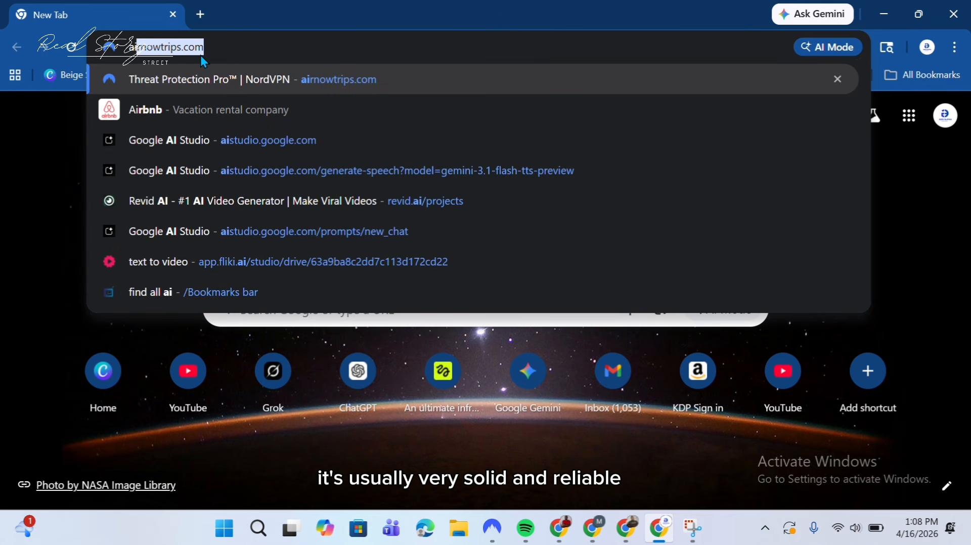
{"action": "type", "text": "stud"}
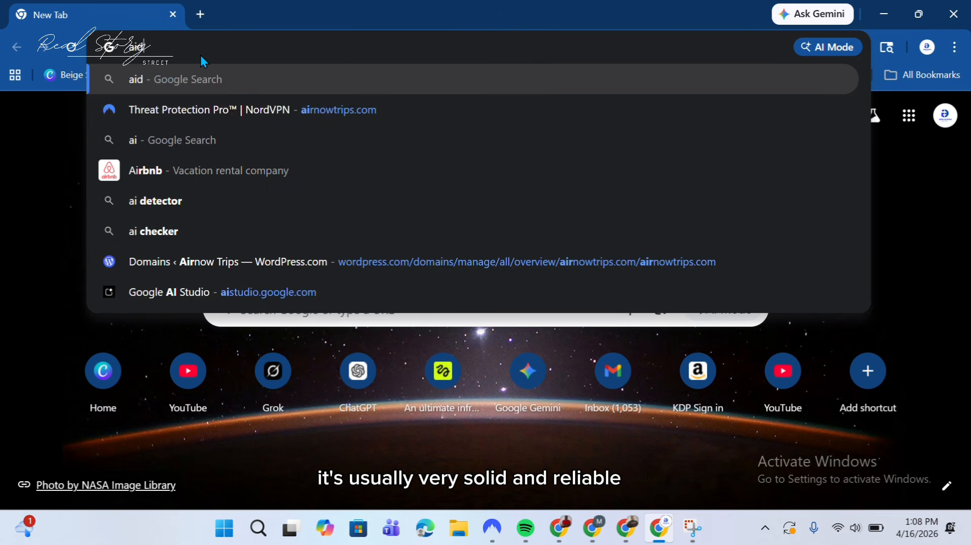
{"action": "key", "text": "BackSpace"}
{"action": "type", "text": "studio.google.com"}
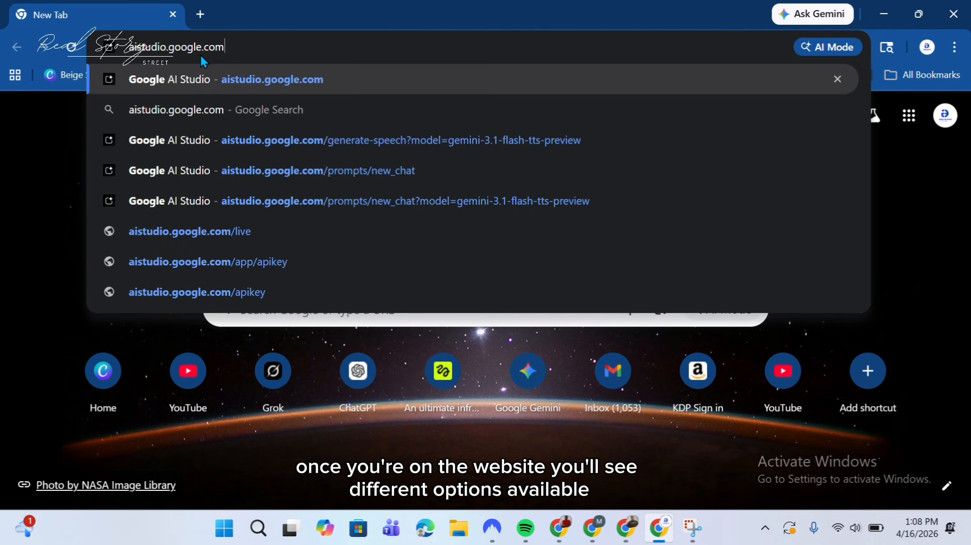
{"action": "key", "text": "Return"}
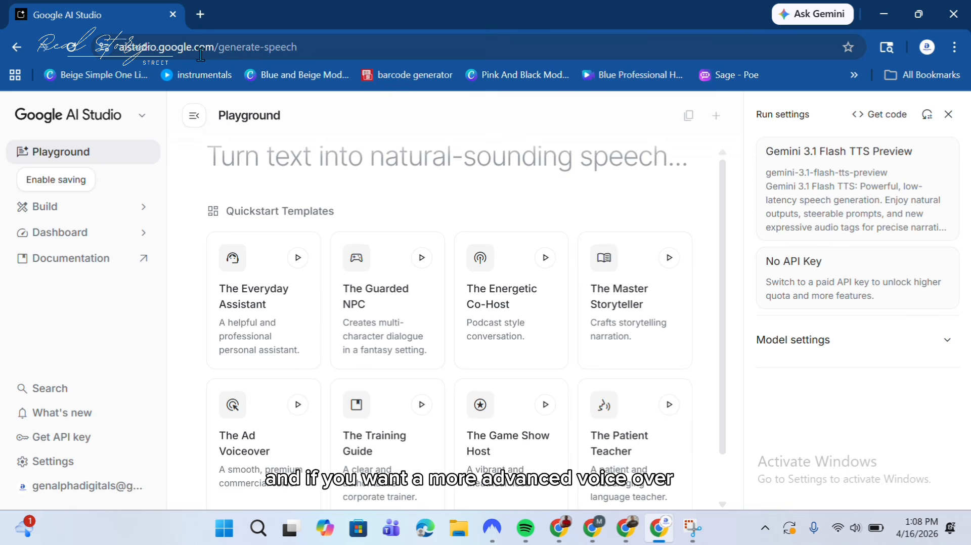
Step: Load The Master Storyteller quickstart template and open the settings of Speaker 1
{"action": "scroll", "coordinate": [640, 256], "scroll_direction": "down", "scroll_amount": 1}
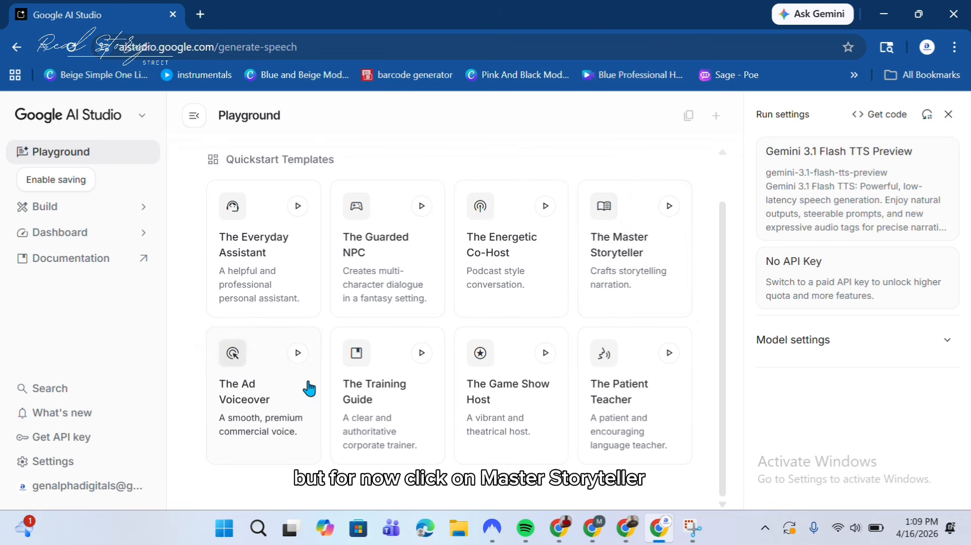
{"action": "left_click", "coordinate": [626, 250]}
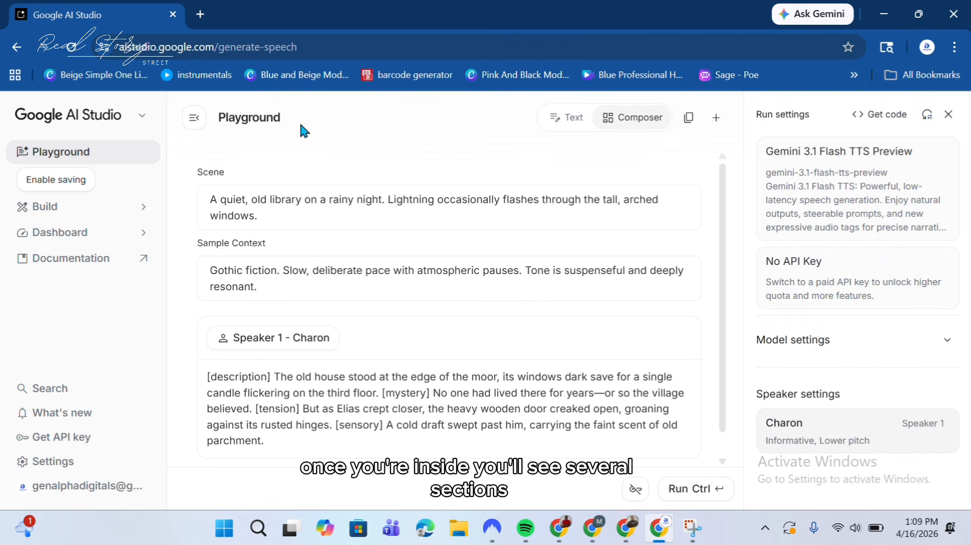
{"action": "mouse_move", "coordinate": [205, 175]}
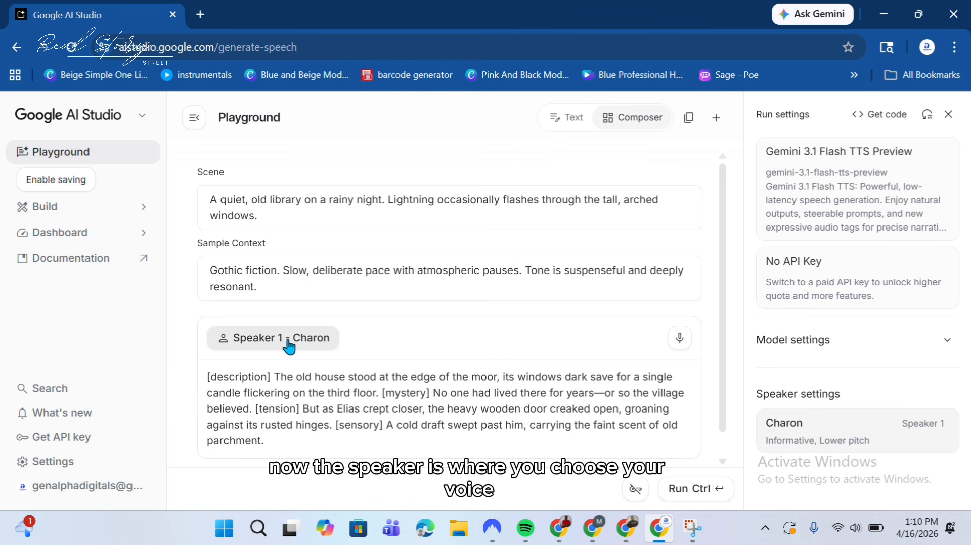
{"action": "left_click", "coordinate": [261, 340]}
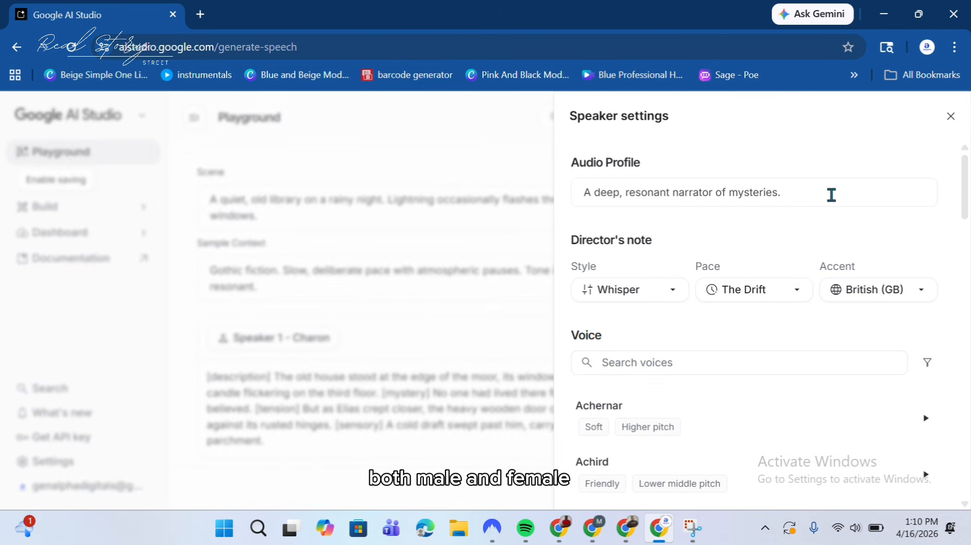
Step: Preview several voices in the speaker's voice list, including Algieba, Alnilam and Zephyr
{"action": "scroll", "coordinate": [891, 170], "scroll_direction": "down", "scroll_amount": 4}
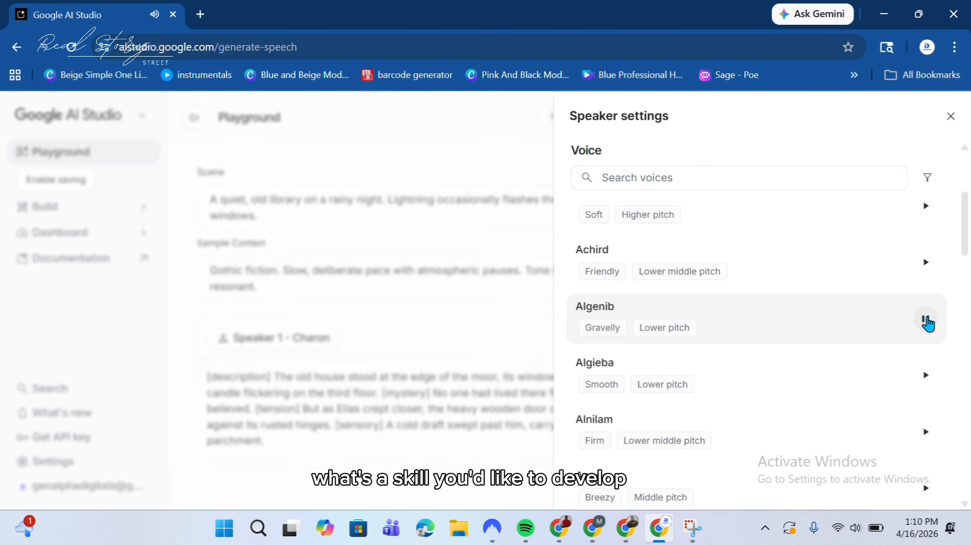
{"action": "left_click", "coordinate": [927, 378]}
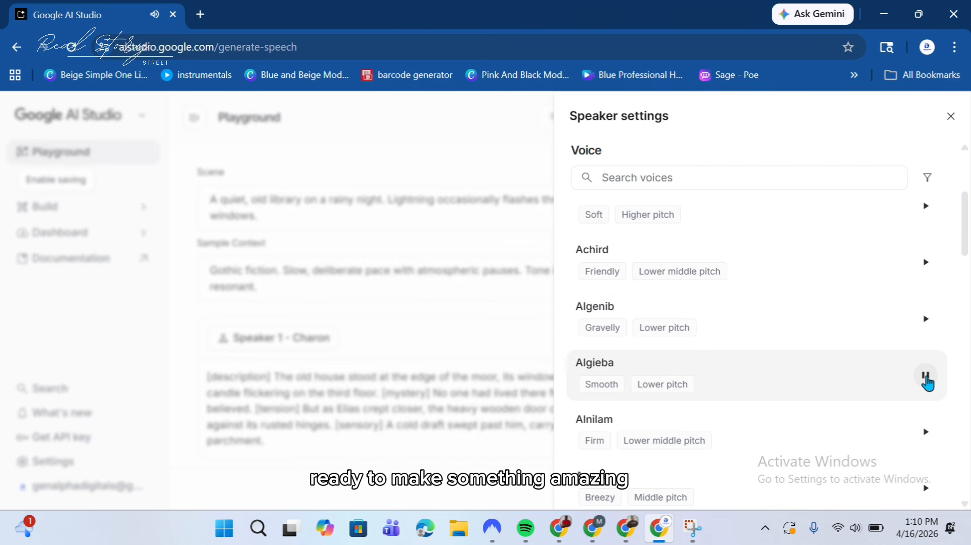
{"action": "left_click", "coordinate": [926, 438]}
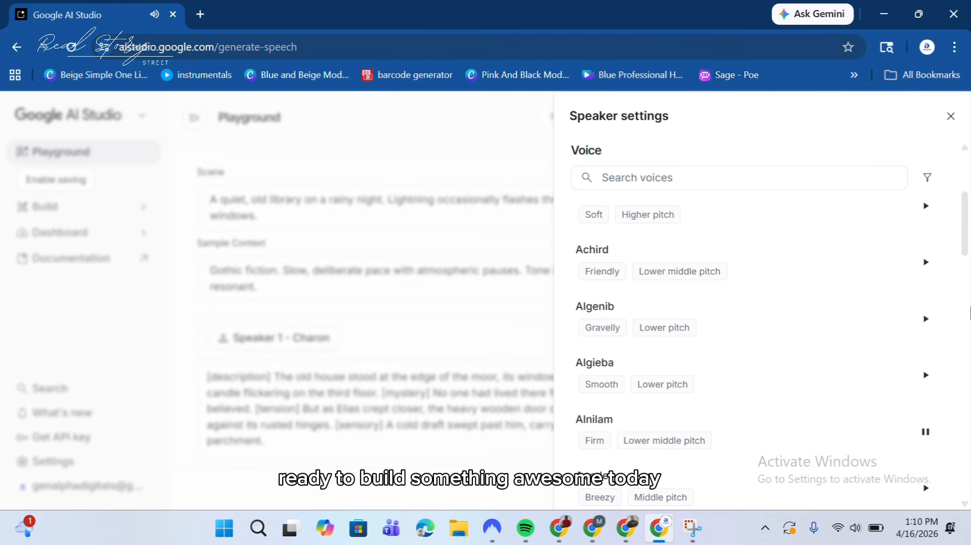
{"action": "left_click_drag", "start_coordinate": [970, 248], "coordinate": [970, 299]}
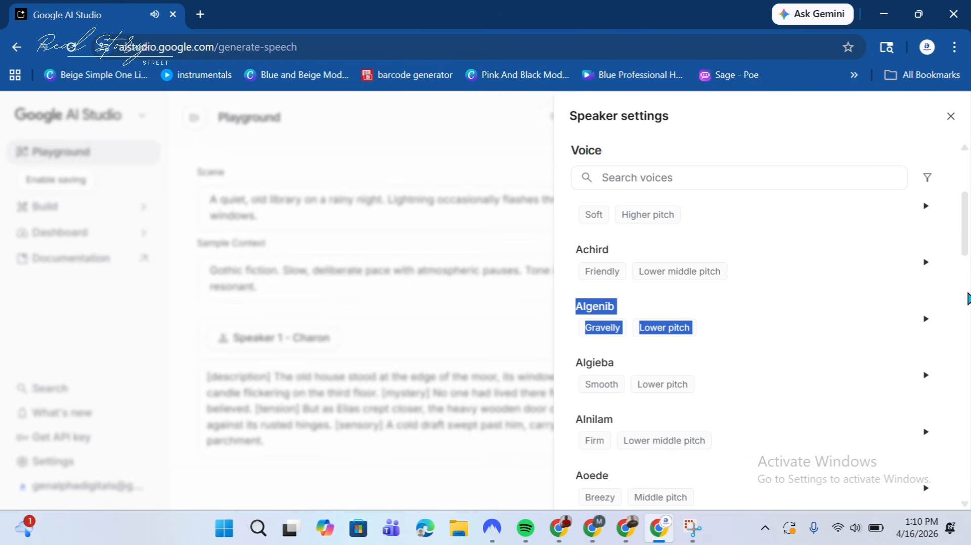
{"action": "left_click_drag", "start_coordinate": [966, 251], "coordinate": [970, 493]}
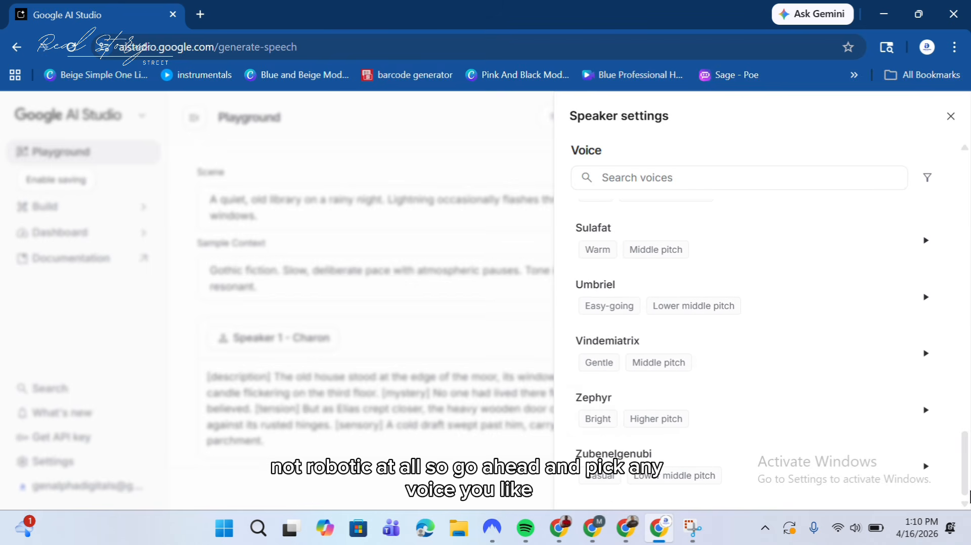
{"action": "left_click", "coordinate": [927, 411]}
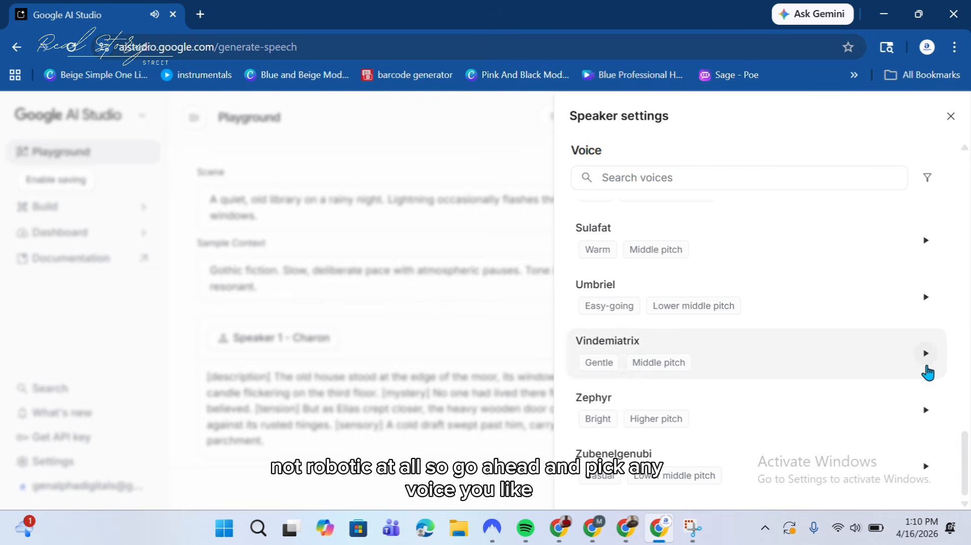
{"action": "left_click_drag", "start_coordinate": [966, 446], "coordinate": [968, 207]}
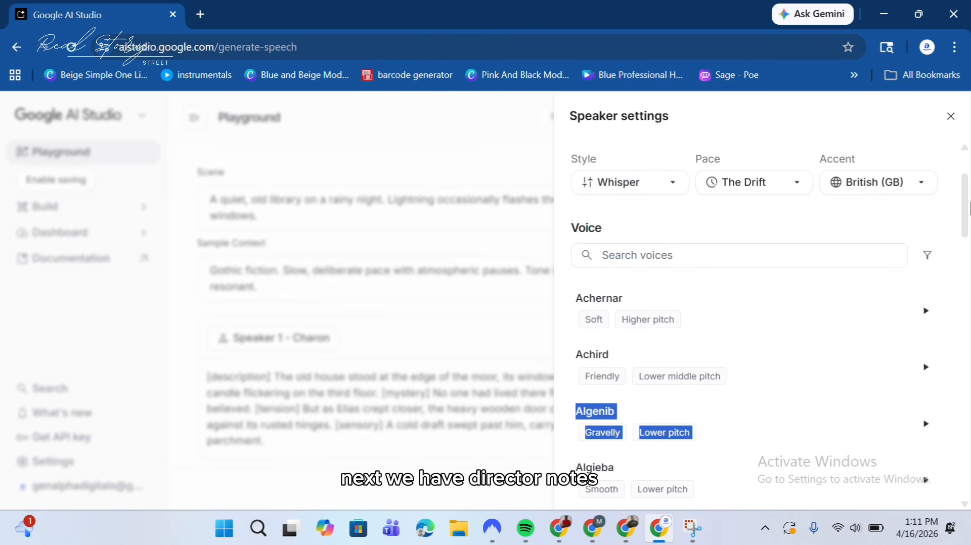
Step: Choose Achernar as the speaker's voice and set the director's note style to Empathetic
{"action": "left_click", "coordinate": [822, 300]}
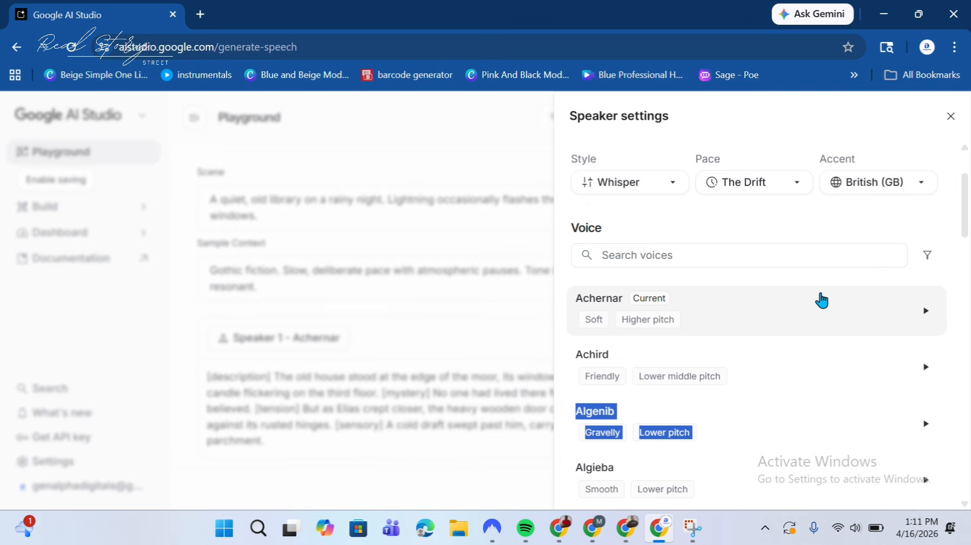
{"action": "scroll", "coordinate": [629, 268], "scroll_direction": "up", "scroll_amount": 2}
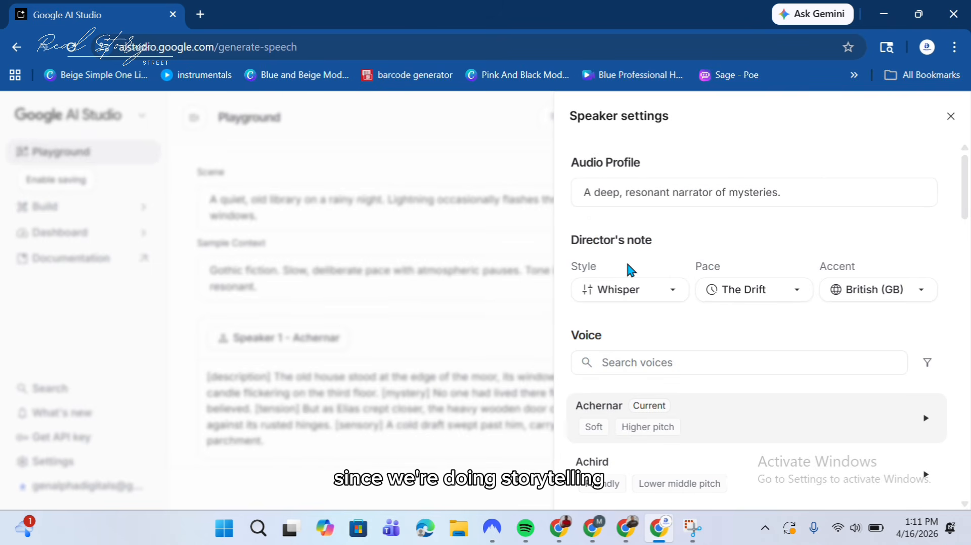
{"action": "left_click", "coordinate": [627, 289]}
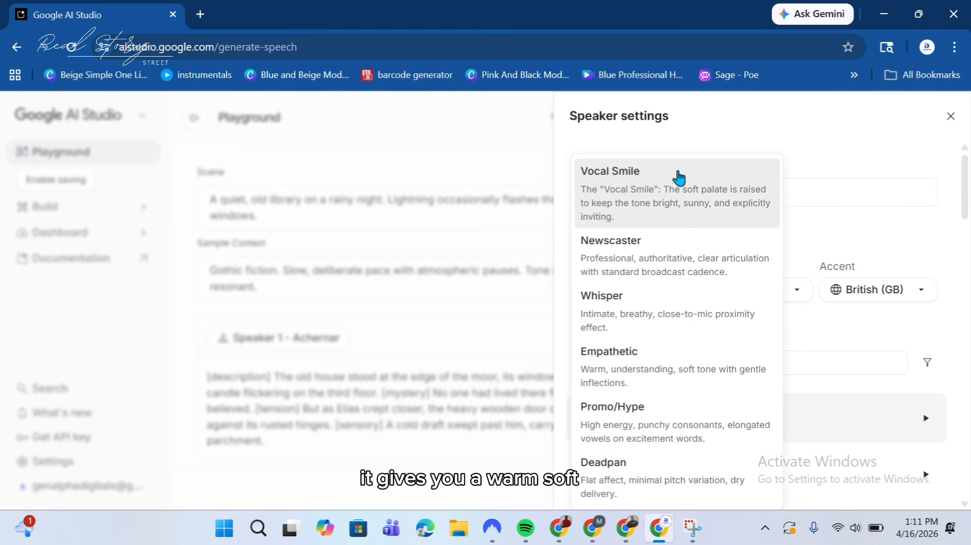
{"action": "left_click", "coordinate": [637, 385]}
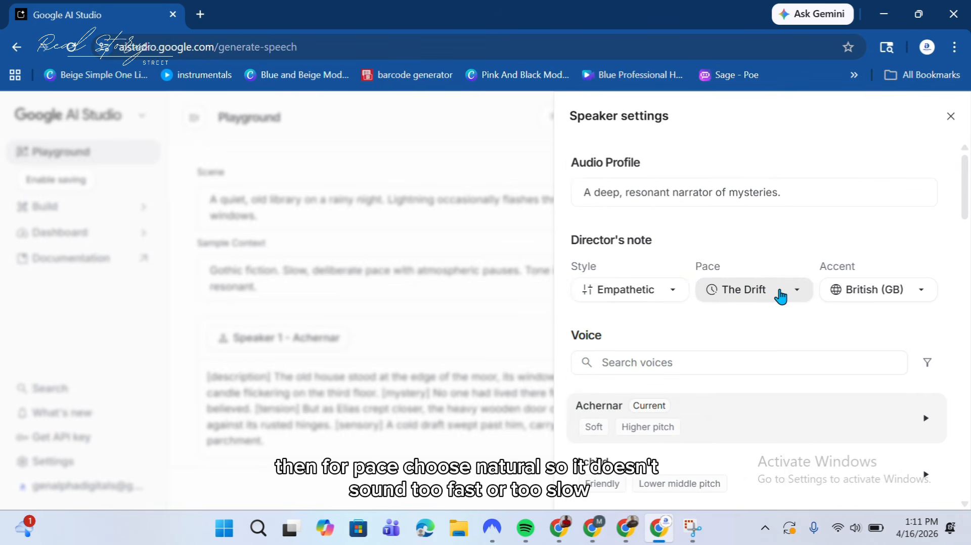
Step: Set the speaker's pace to Natural and close the speaker settings
{"action": "left_click", "coordinate": [781, 297]}
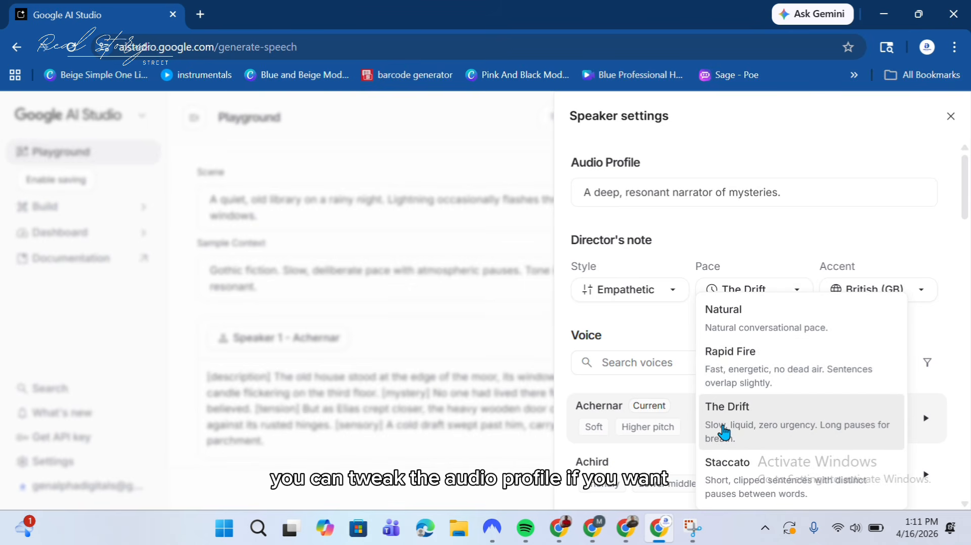
{"action": "left_click", "coordinate": [759, 318]}
{"action": "left_click", "coordinate": [648, 195]}
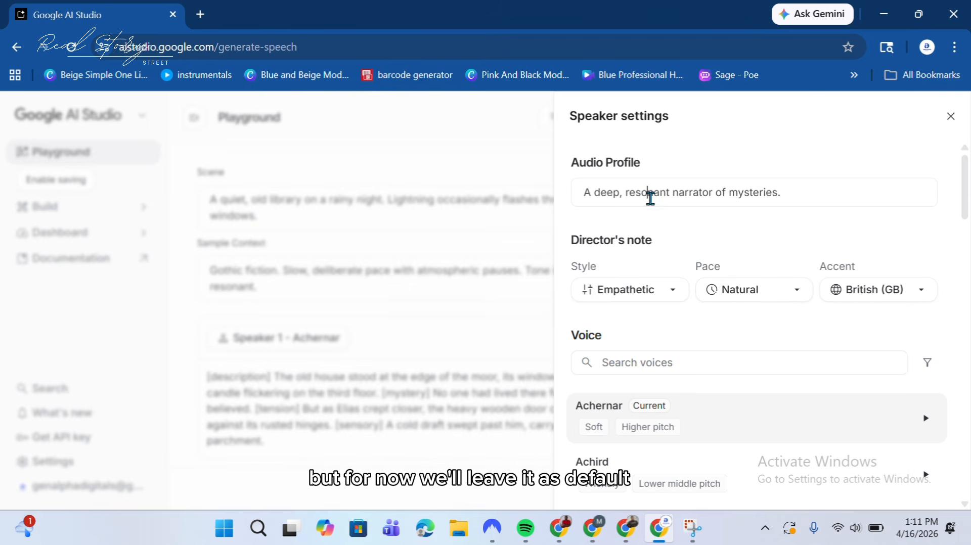
{"action": "triple_click", "coordinate": [657, 192]}
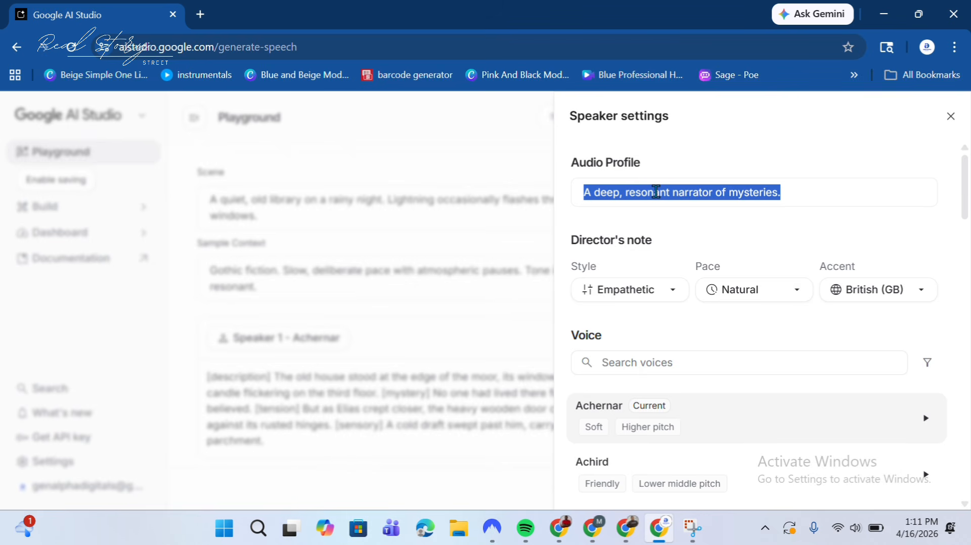
{"action": "left_click", "coordinate": [479, 334]}
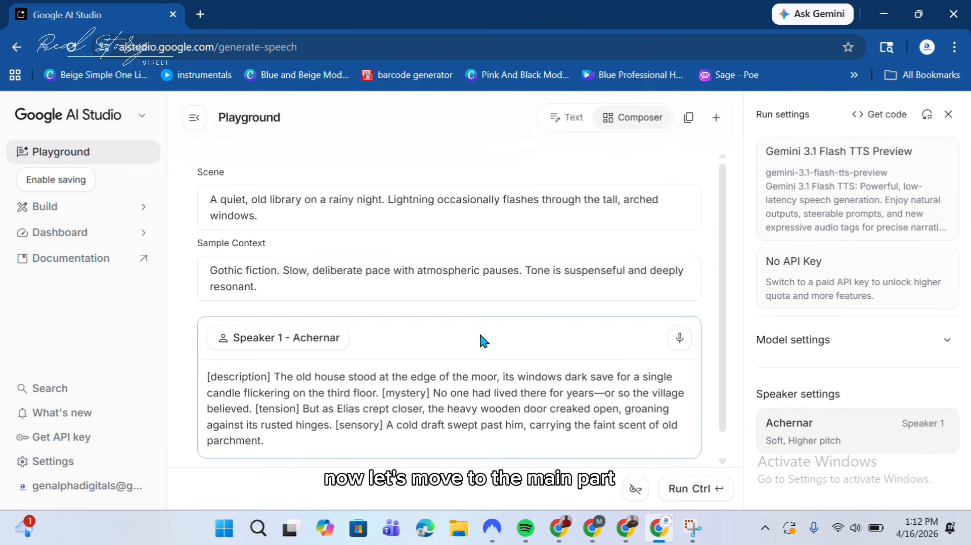
Step: Open ChatGPT in a new browser tab and send the prompt "please write a short story"
{"action": "left_click_drag", "start_coordinate": [724, 204], "coordinate": [728, 179]}
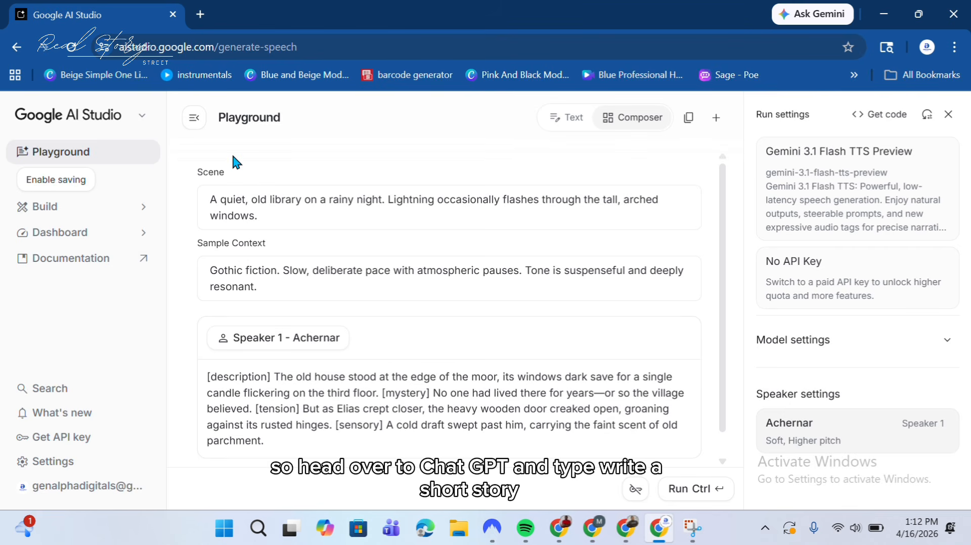
{"action": "left_click", "coordinate": [200, 14]}
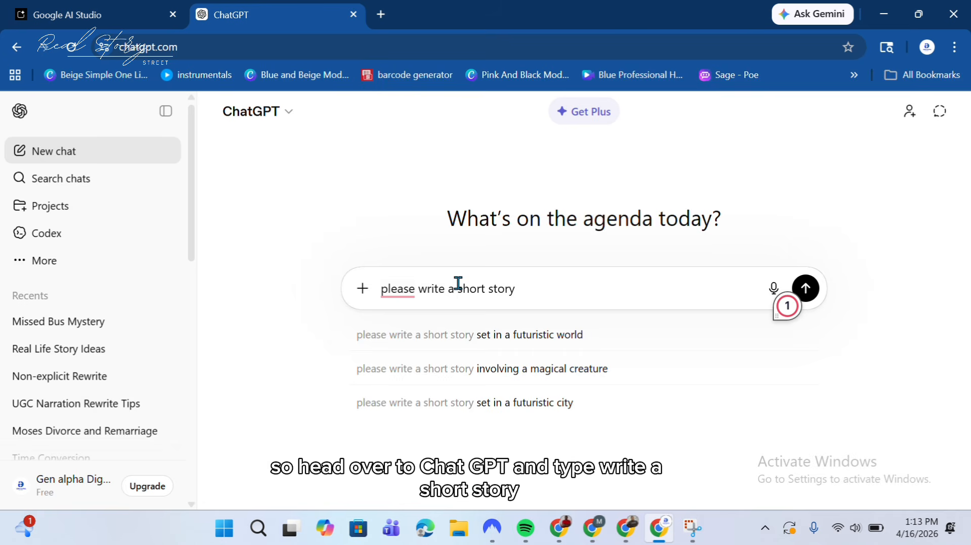
{"action": "key", "text": "Return"}
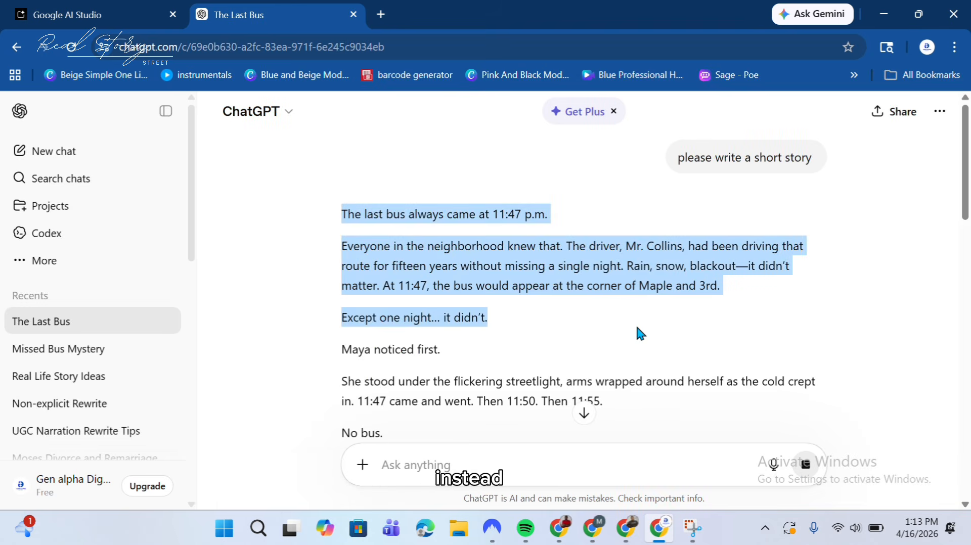
Step: Copy the story's opening paragraphs through "Except one night… it didn't." and replace Speaker 1's script in Google AI Studio with them
{"action": "left_click_drag", "start_coordinate": [637, 327], "coordinate": [365, 247]}
{"action": "left_click_drag", "start_coordinate": [340, 212], "coordinate": [520, 310]}
{"action": "key", "text": "ctrl+c"}
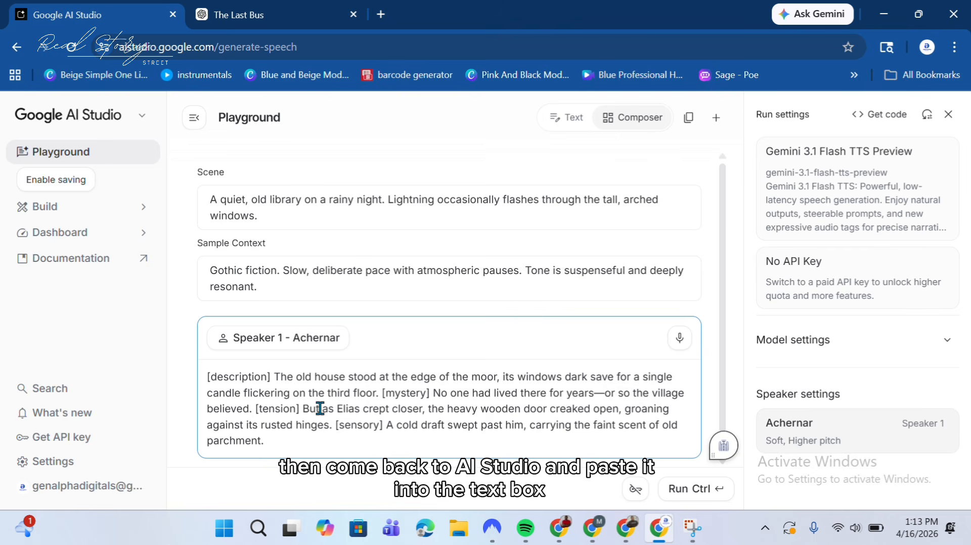
{"action": "key", "text": "ctrl+a"}
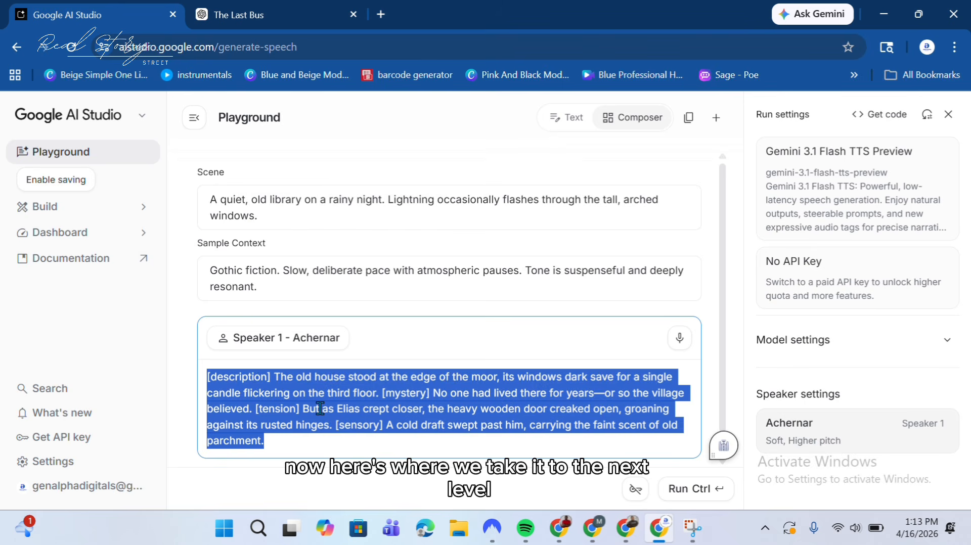
{"action": "key", "text": "ctrl+v"}
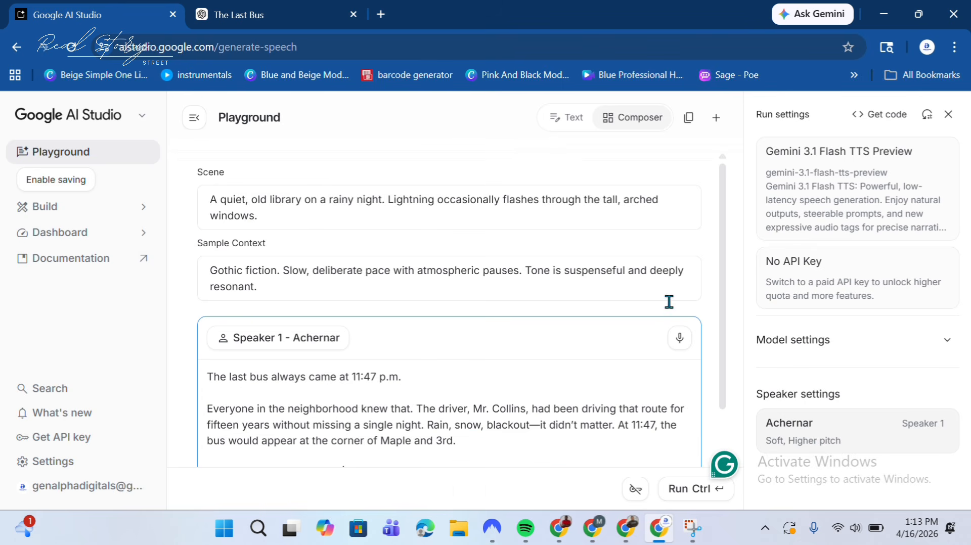
{"action": "left_click_drag", "start_coordinate": [721, 295], "coordinate": [714, 259]}
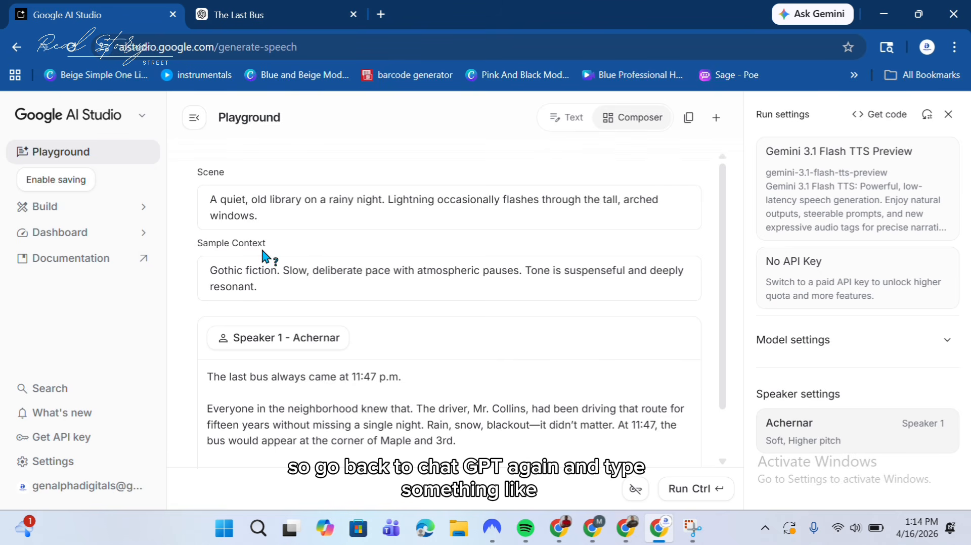
Step: Switch to ChatGPT and send "I am making use of google ai studio to generate the voice over, assits with scene and sample context prompts"
{"action": "left_click", "coordinate": [253, 16]}
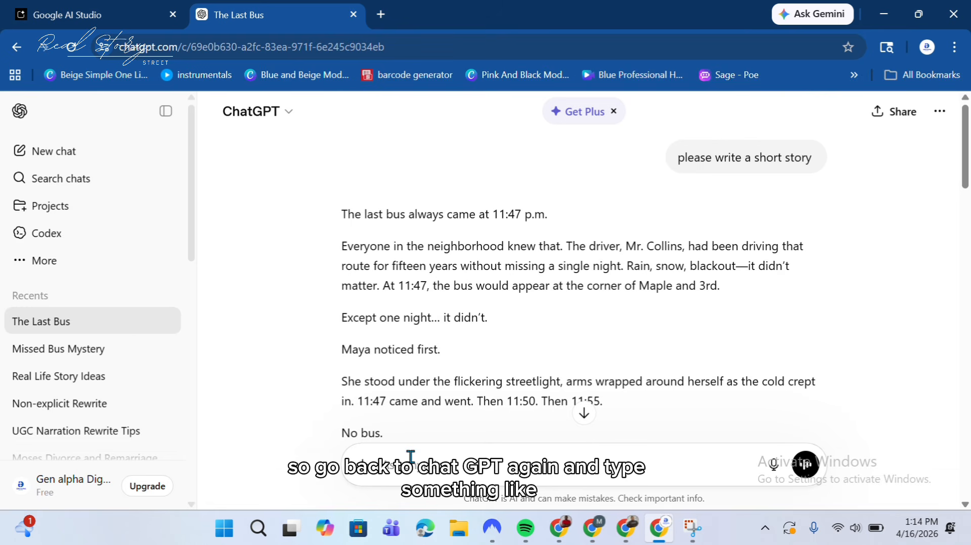
{"action": "left_click", "coordinate": [410, 456]}
{"action": "key", "text": "Caps_Lock"}
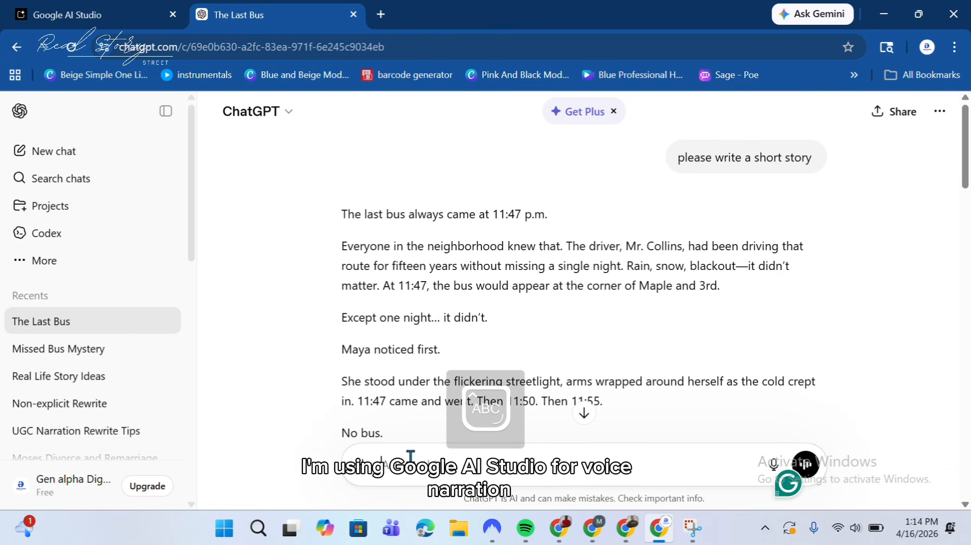
{"action": "key", "text": "Caps_Lock"}
{"action": "key", "text": "Caps_Lock"}
{"action": "type", "text": "I"}
{"action": "key", "text": "Caps_Lock"}
{"action": "type", "text": "am making a sh"}
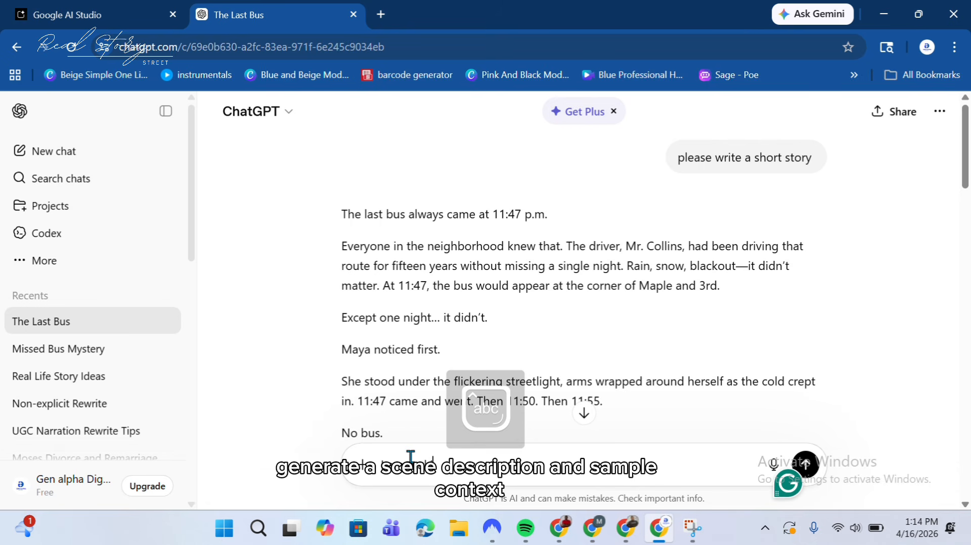
{"action": "type", "text": "of ai"}
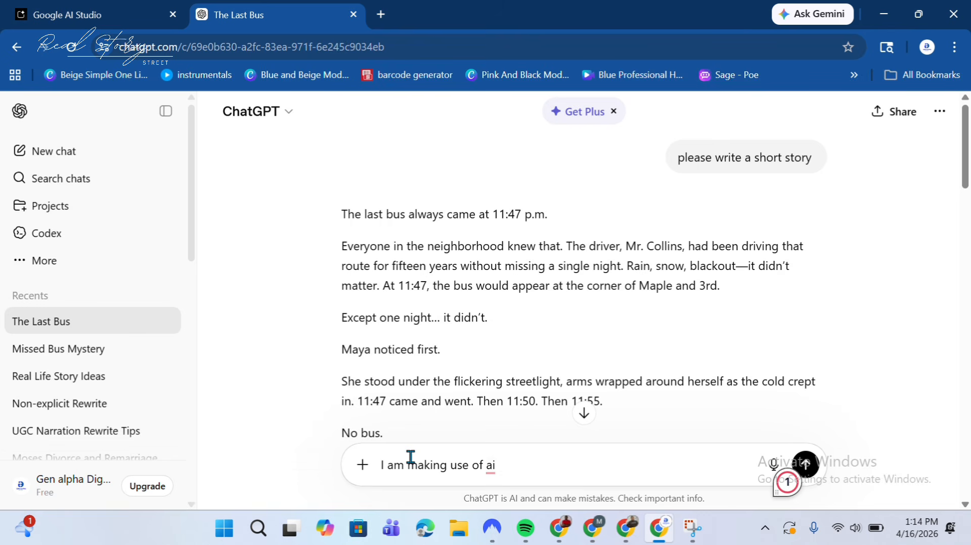
{"action": "type", "text": "st"}
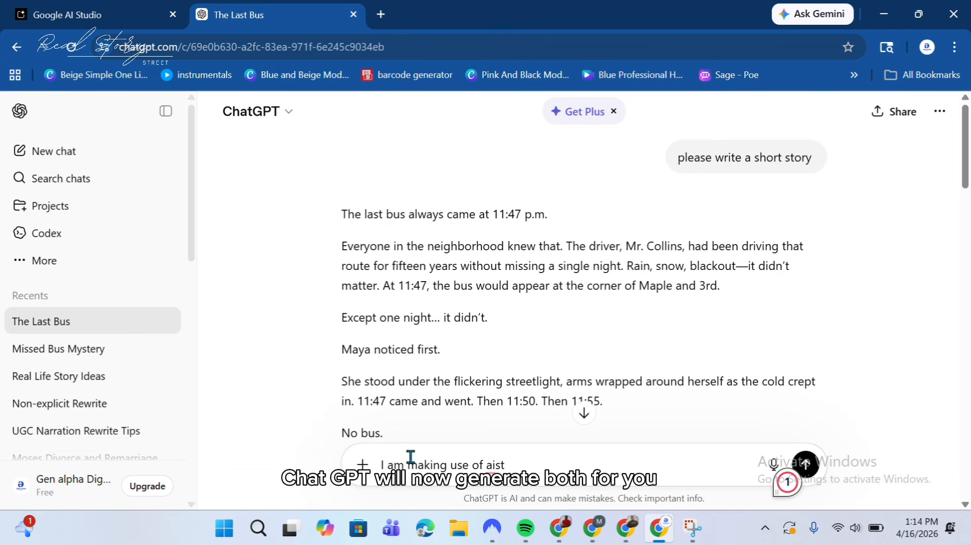
{"action": "key", "text": "BackSpace"}
{"action": "key", "text": "BackSpace"}
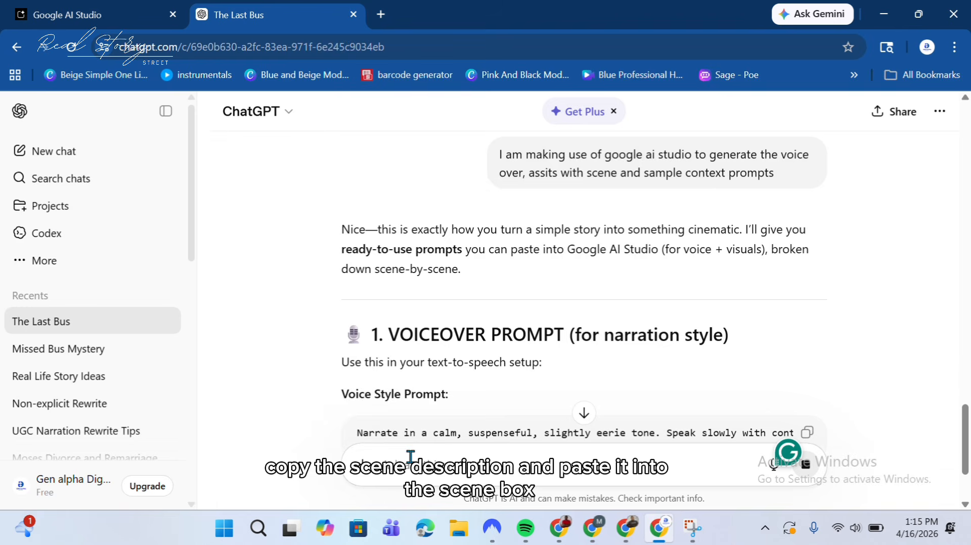
Step: Copy ChatGPT's "Scene 1 — Empty Street Intro" prompt and replace the Scene description in Google AI Studio with it
{"action": "scroll", "coordinate": [584, 304], "scroll_direction": "down", "scroll_amount": 7}
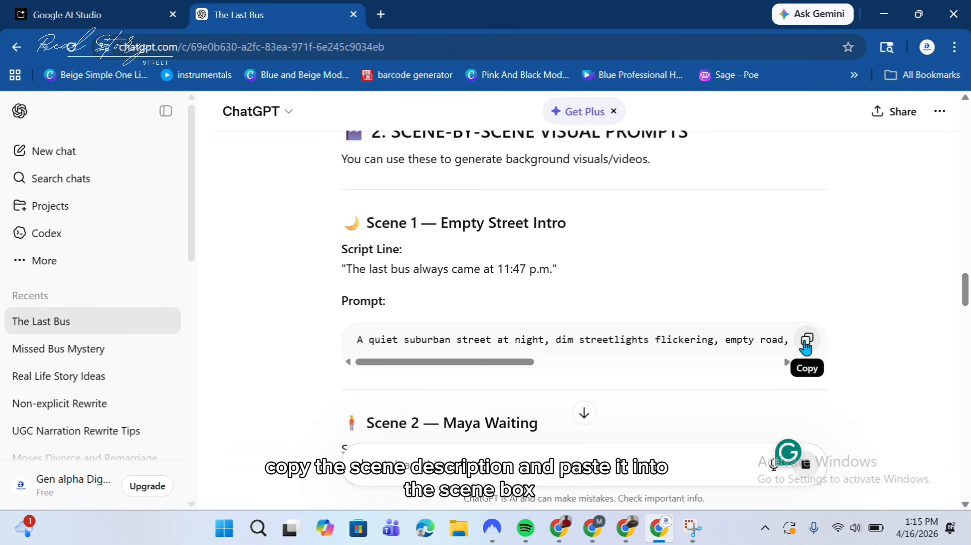
{"action": "left_click", "coordinate": [806, 344]}
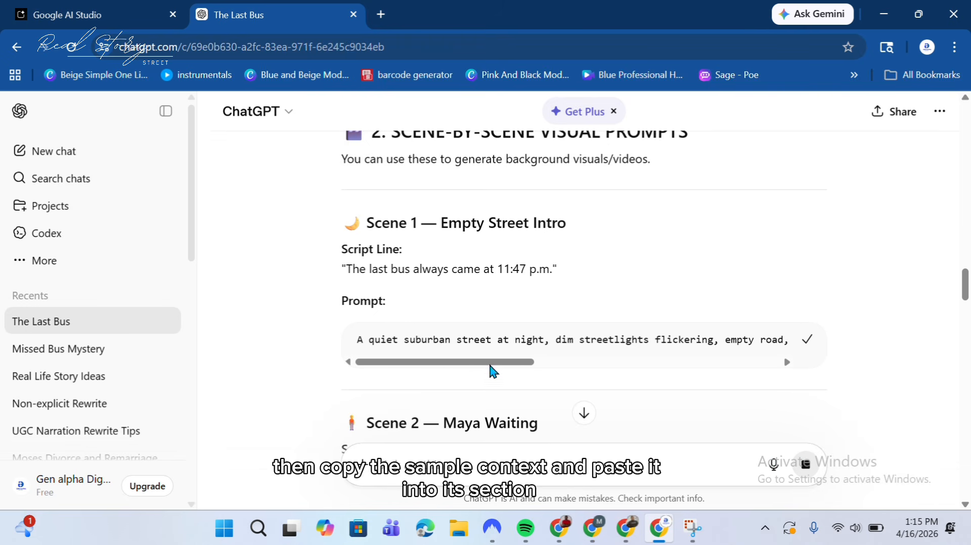
{"action": "left_click", "coordinate": [68, 21]}
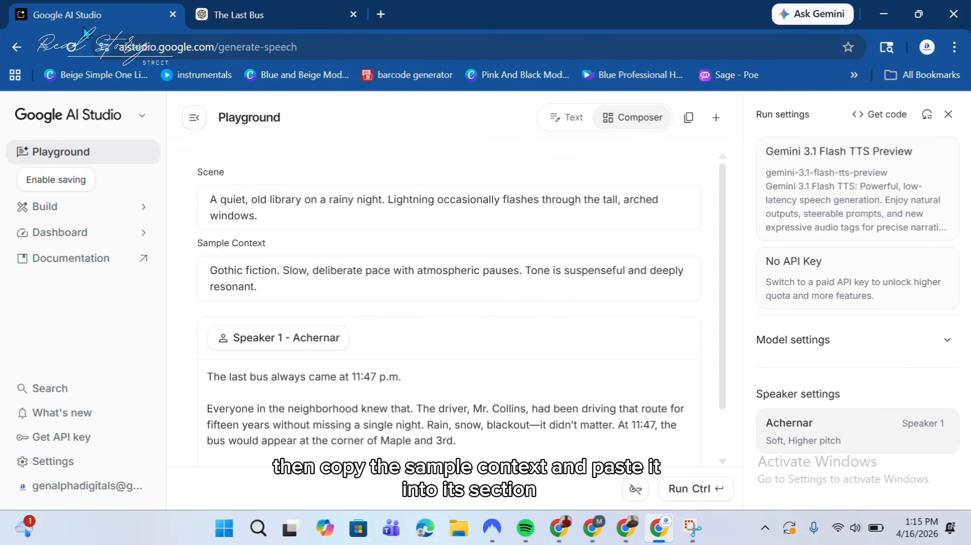
{"action": "left_click", "coordinate": [284, 217]}
{"action": "key", "text": "ctrl+a"}
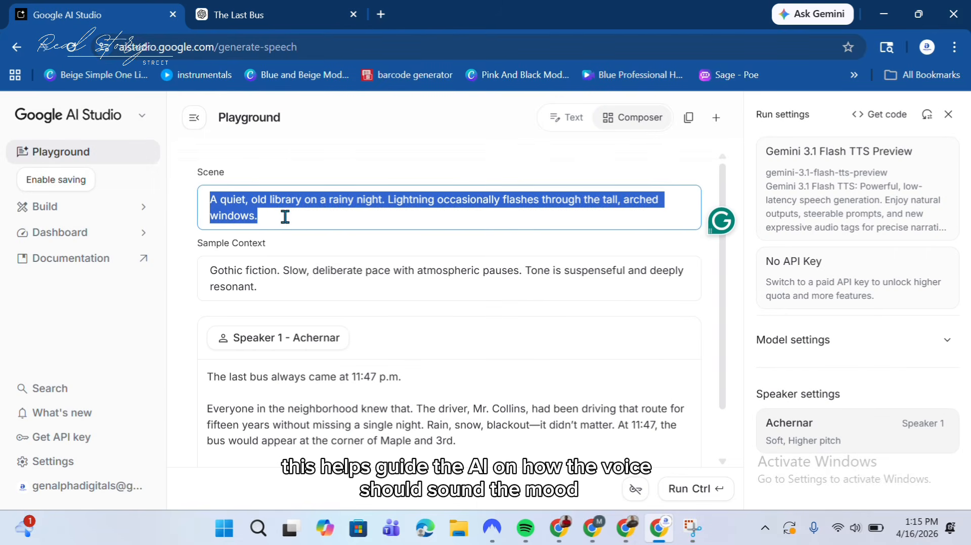
{"action": "key", "text": "ctrl+v"}
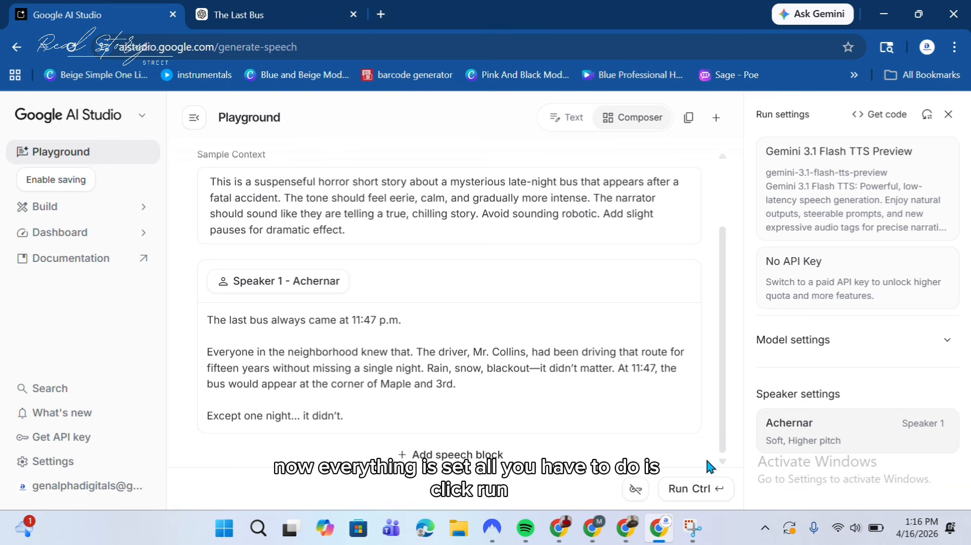
Step: Generate the voice-over and listen to the result at a raised volume, pausing it partway through
{"action": "left_click", "coordinate": [687, 501]}
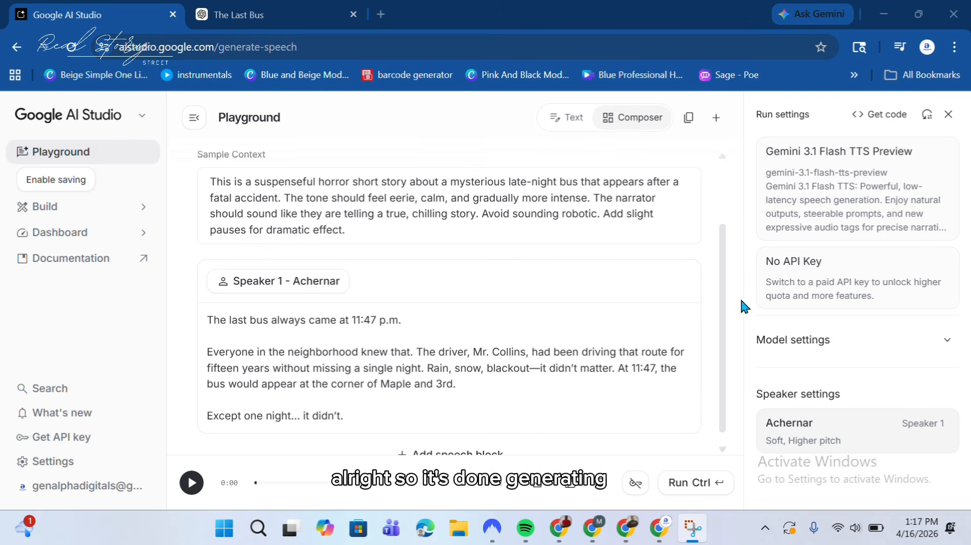
{"action": "left_click_drag", "start_coordinate": [729, 321], "coordinate": [717, 379]}
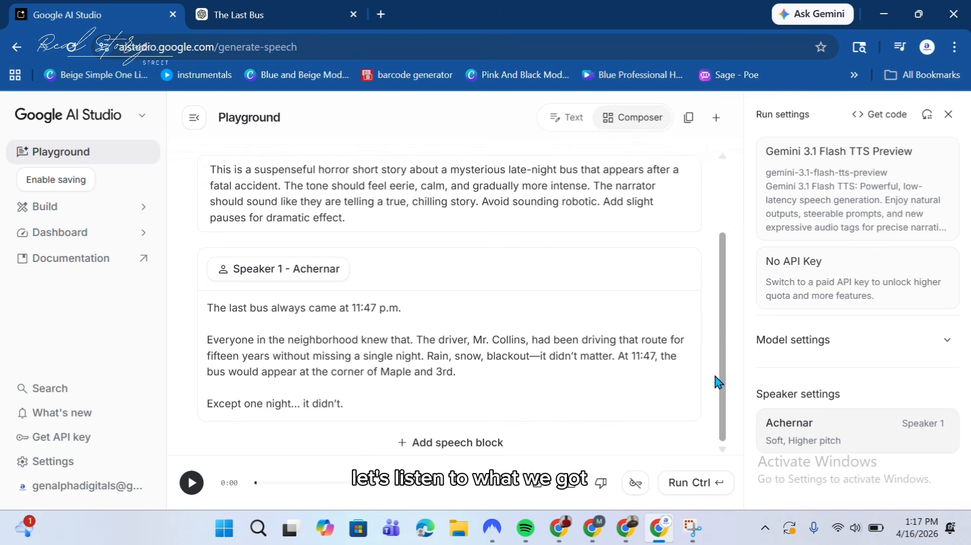
{"action": "left_click", "coordinate": [192, 485]}
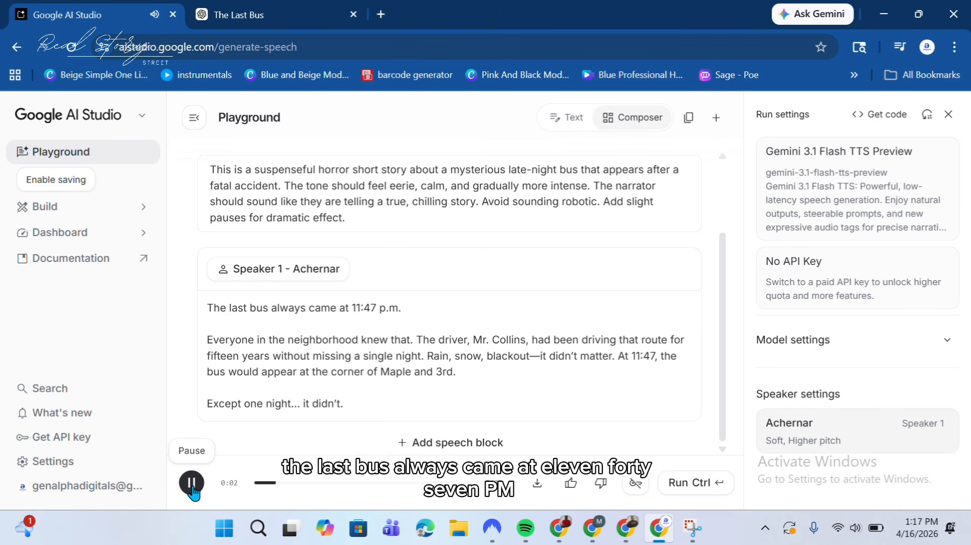
{"action": "key", "text": "XF86AudioRaiseVolume"}
{"action": "key", "text": "XF86AudioRaiseVolume"}
{"action": "key", "text": "XF86AudioRaiseVolume"}
{"action": "key", "text": "XF86AudioRaiseVolume"}
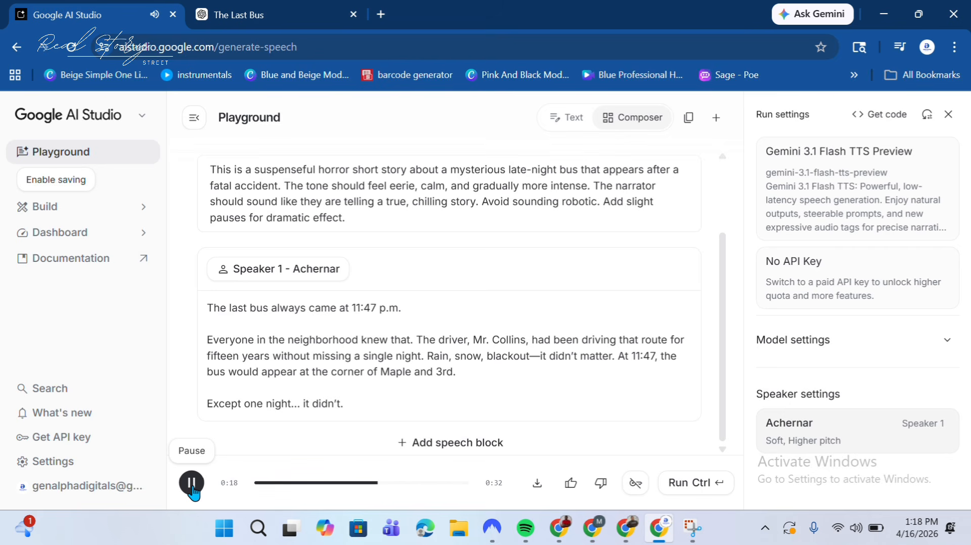
{"action": "left_click", "coordinate": [192, 483]}
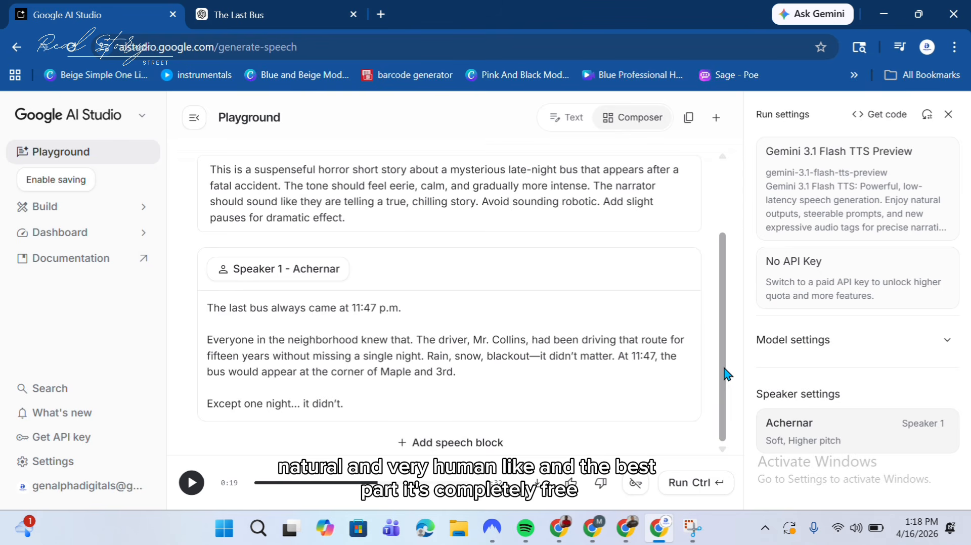
Step: Download the generated voice-over audio
{"action": "scroll", "coordinate": [727, 372], "scroll_direction": "up", "scroll_amount": 2}
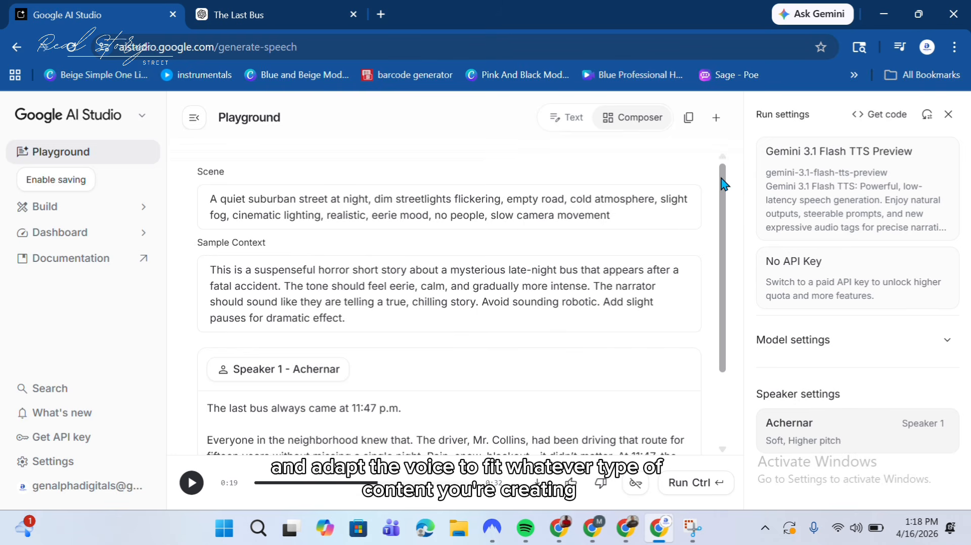
{"action": "scroll", "coordinate": [711, 268], "scroll_direction": "down", "scroll_amount": 2}
{"action": "scroll", "coordinate": [714, 276], "scroll_direction": "up", "scroll_amount": 2}
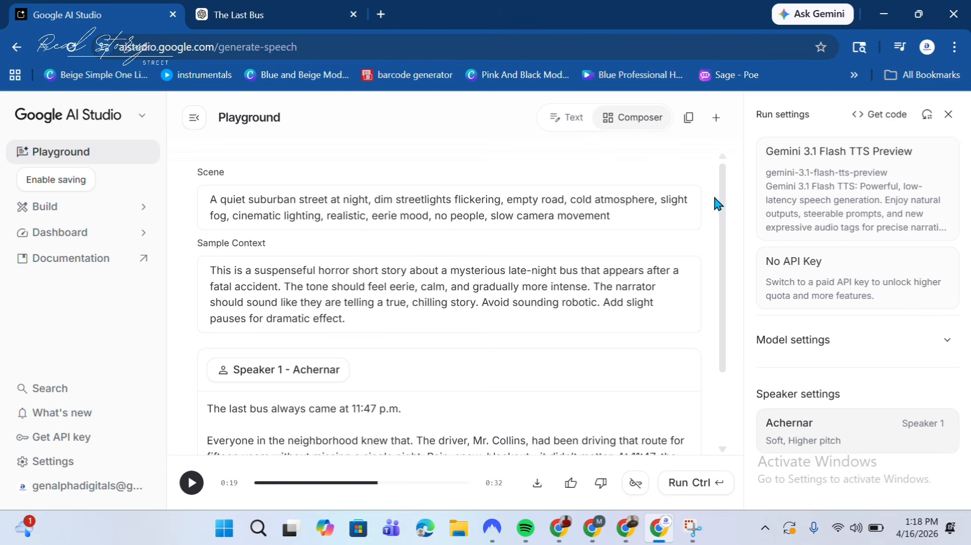
{"action": "mouse_move", "coordinate": [721, 225]}
{"action": "left_mouse_down"}
{"action": "mouse_move", "coordinate": [711, 310]}
{"action": "mouse_move", "coordinate": [731, 288]}
{"action": "mouse_move", "coordinate": [728, 212]}
{"action": "left_mouse_up"}
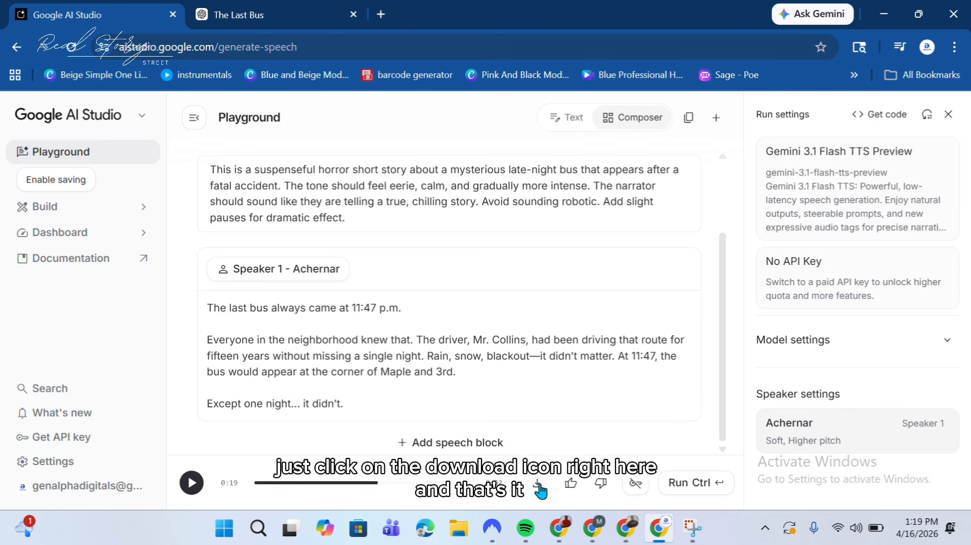
{"action": "left_click", "coordinate": [538, 485]}
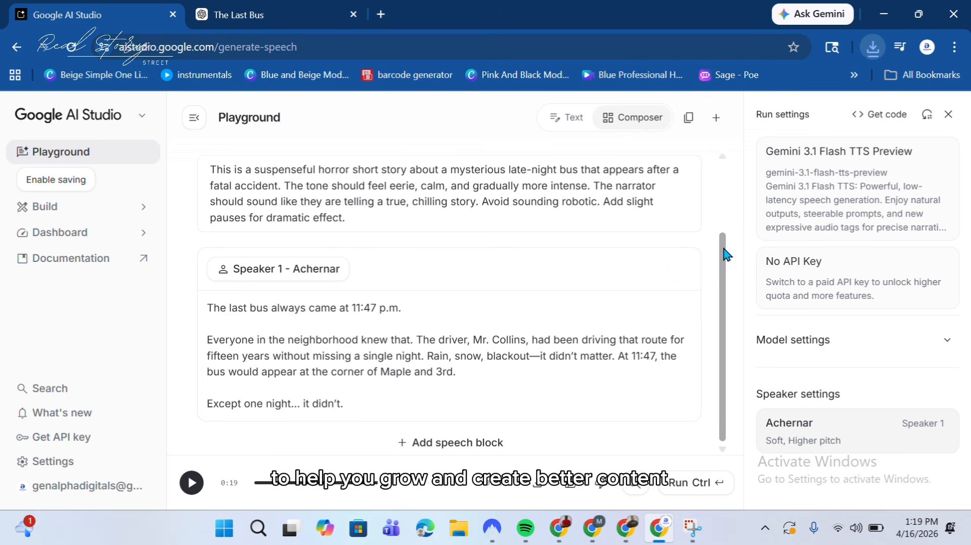
{"action": "left_click_drag", "start_coordinate": [723, 248], "coordinate": [722, 302]}
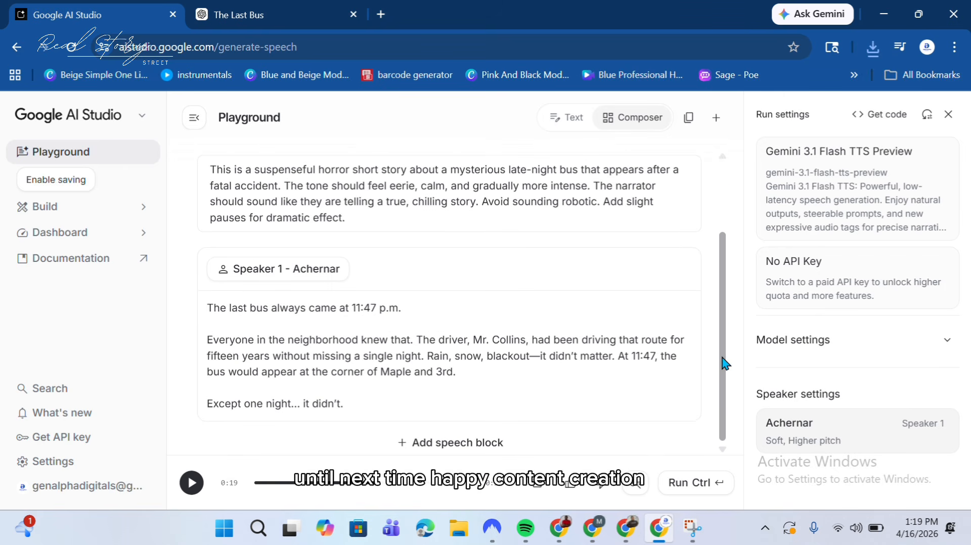